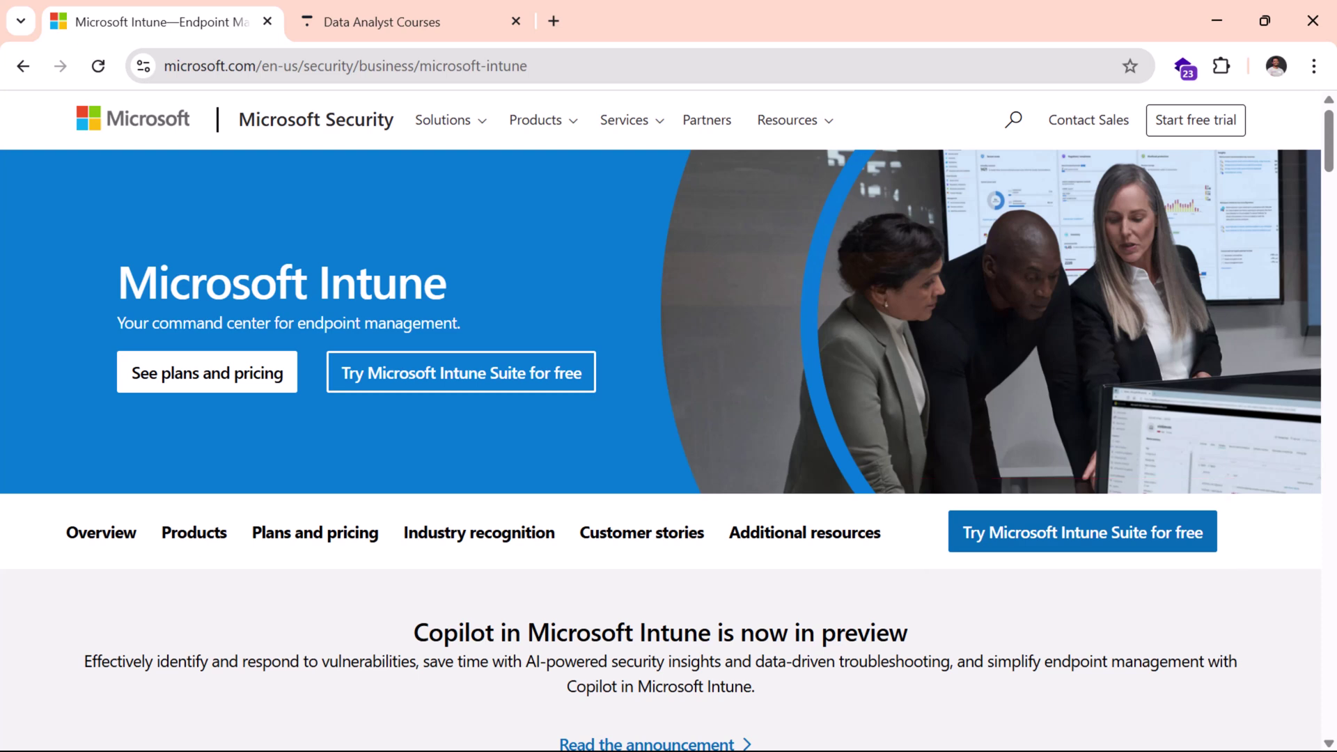
Step: Switch to the Foresight BI courses page and browse its five free courses
left_click(368, 20)
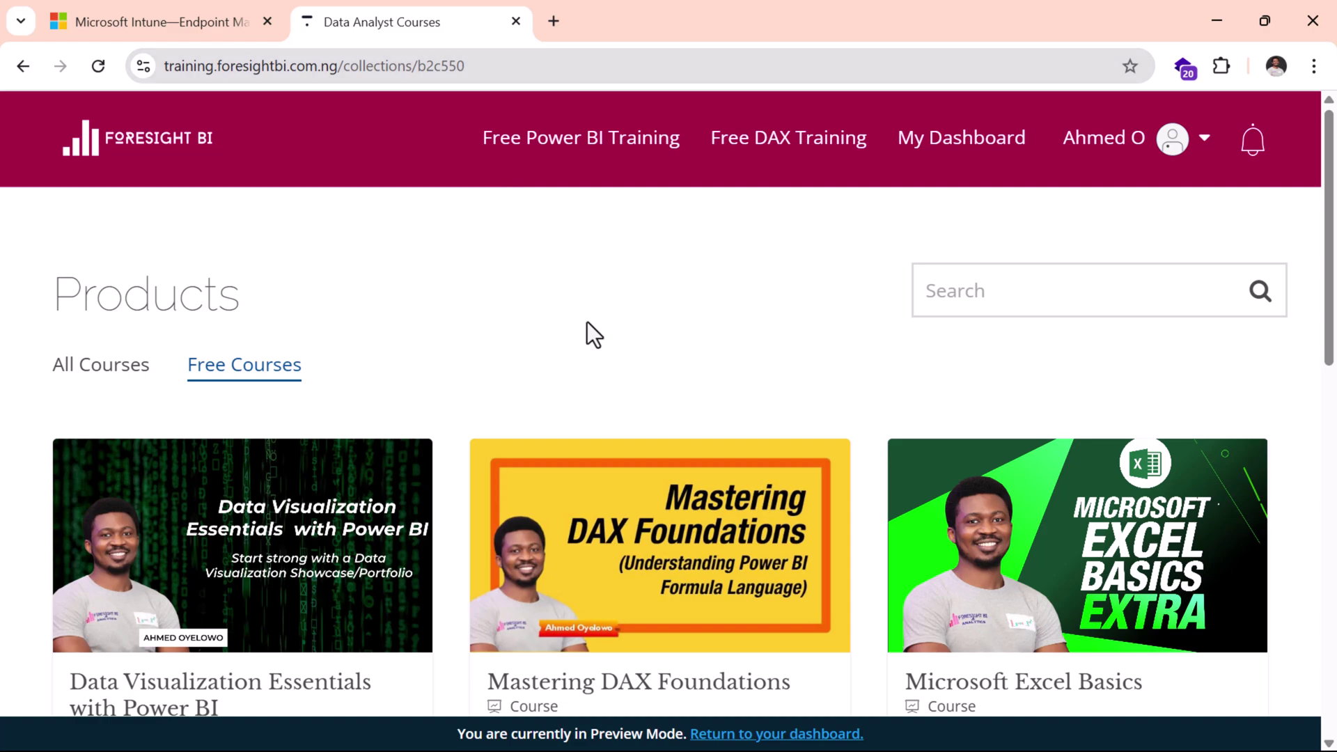
scroll(636, 310, "down", 7)
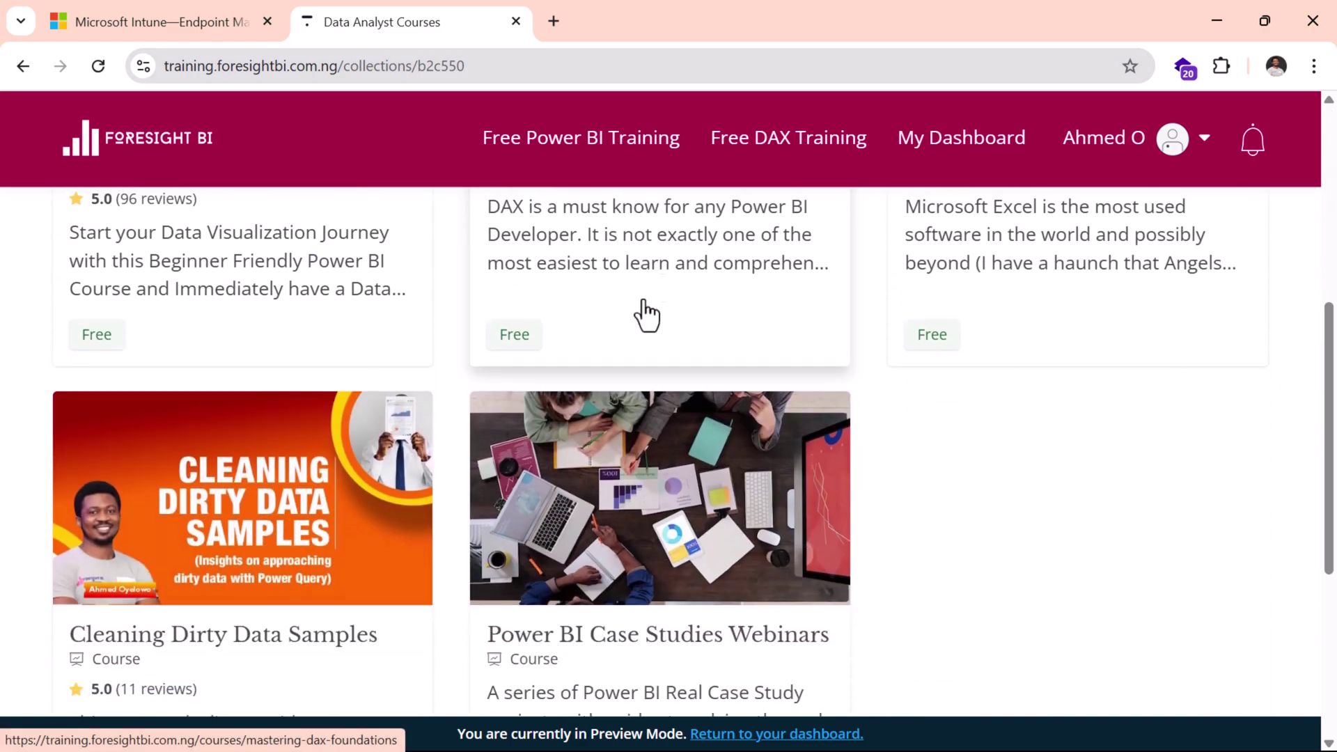
scroll(646, 317, "down", 3)
scroll(647, 317, "up", 6)
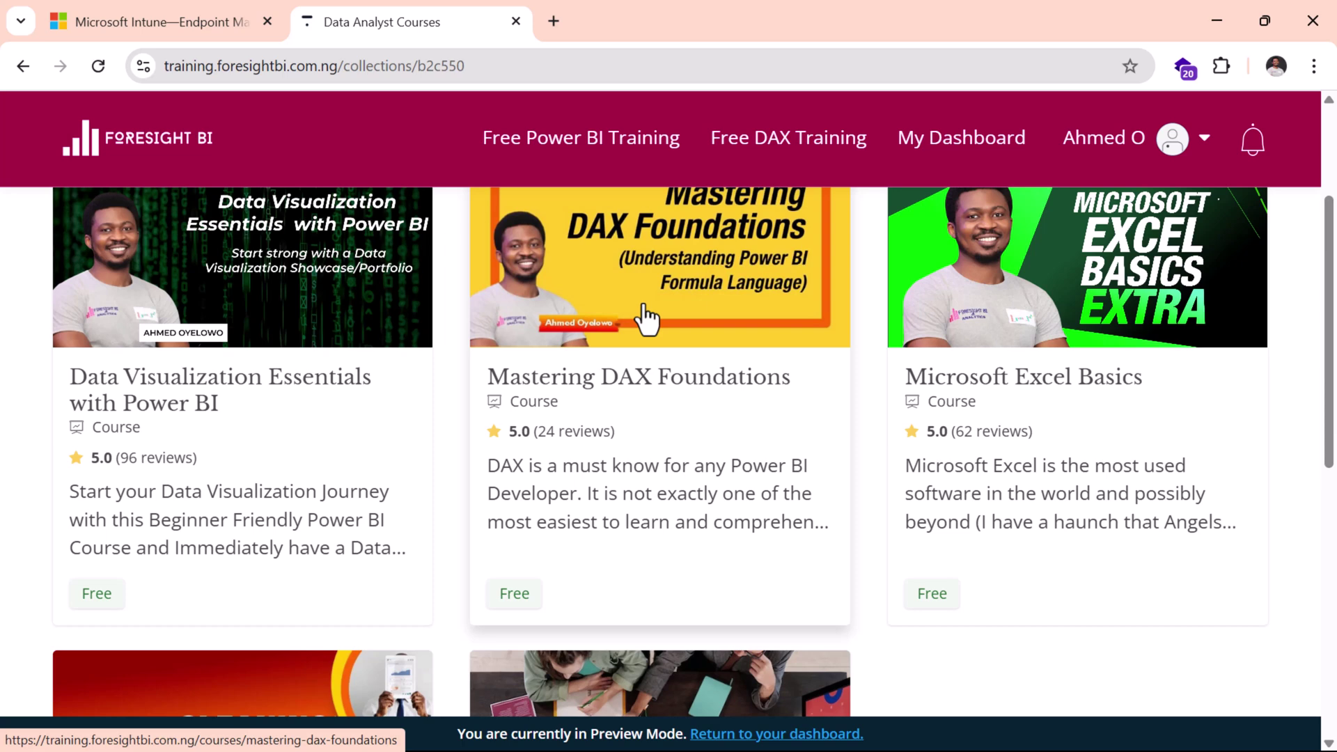
Step: Return to the Microsoft Intune page and start the free Intune Suite trial signup
left_click(134, 21)
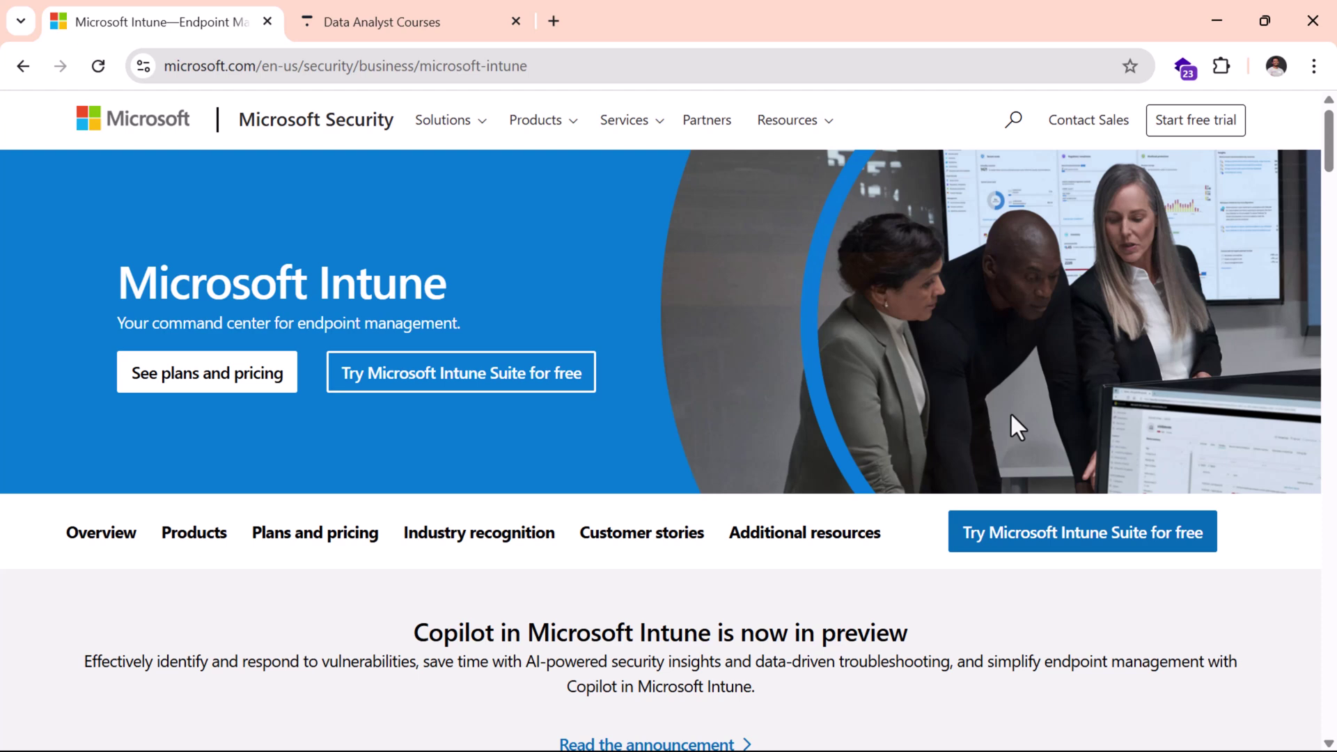
left_click(1022, 537)
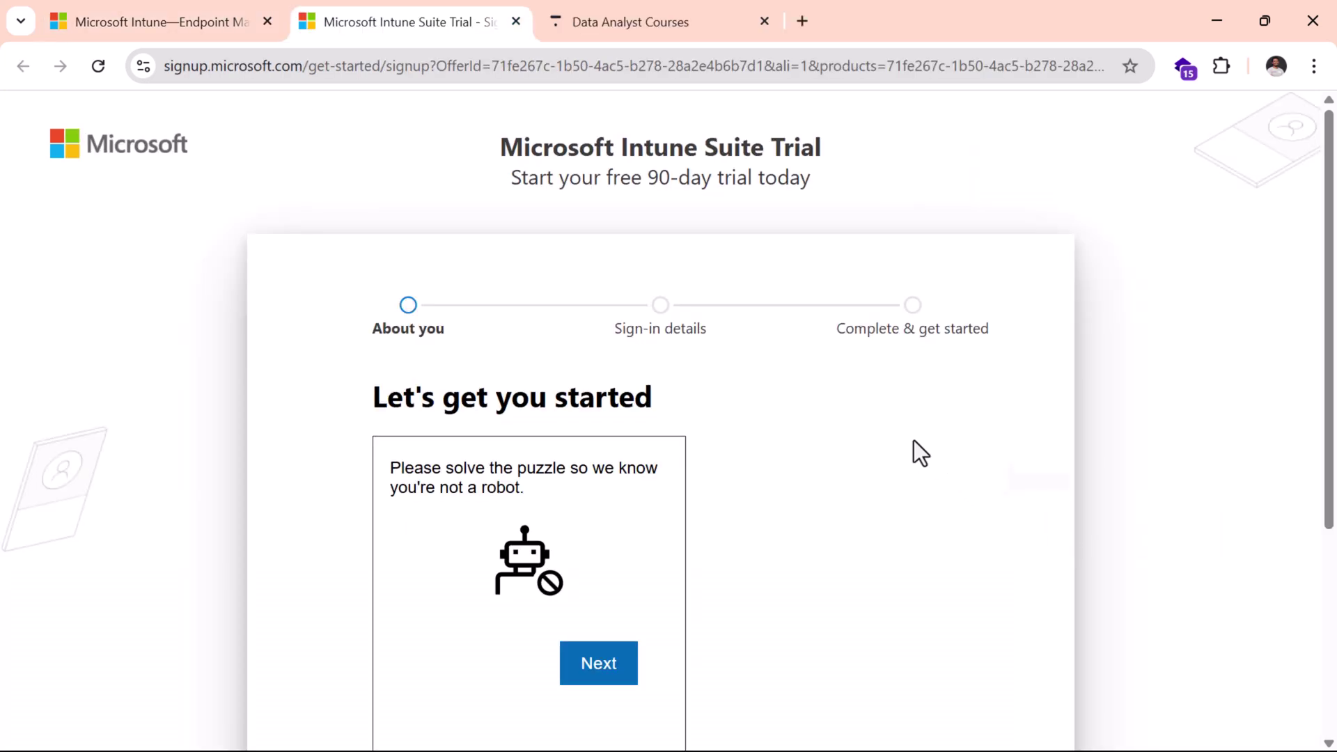
scroll(913, 440, "down", 2)
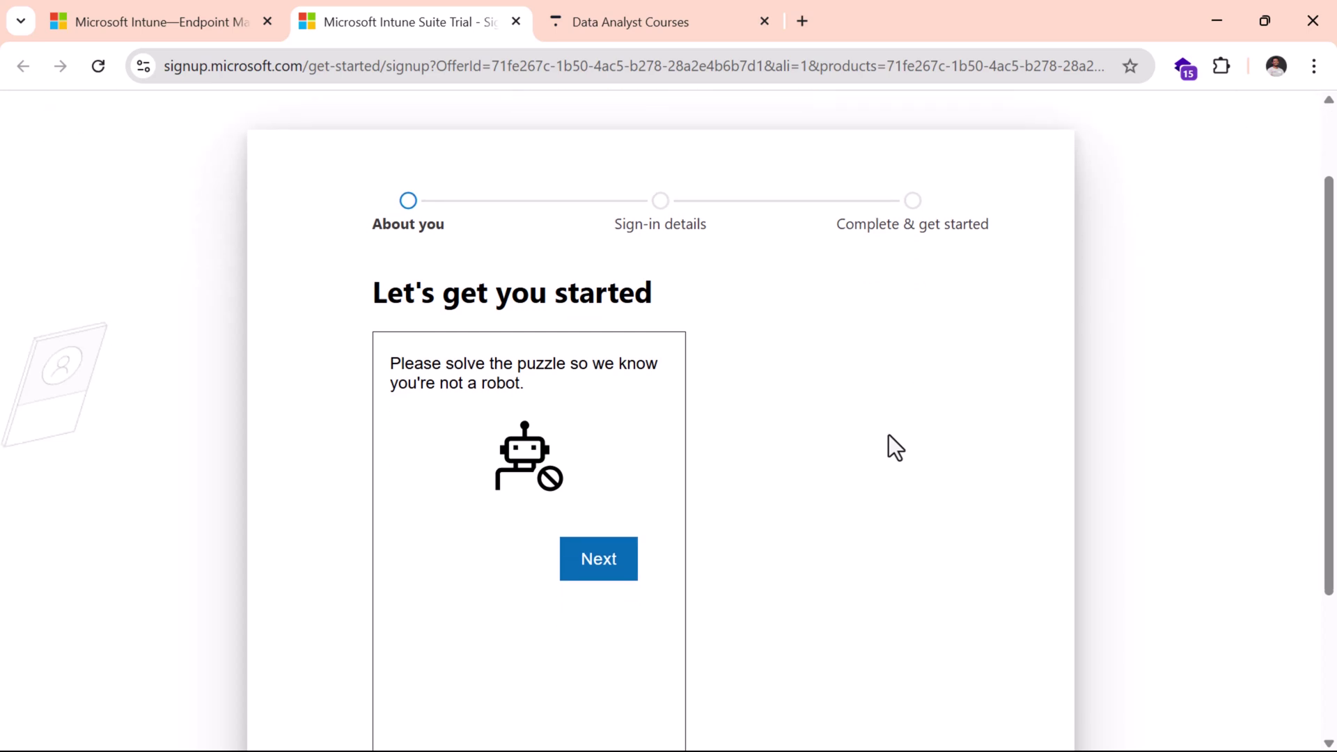
Step: Solve the robot-check puzzle and submit the work email address
left_click(597, 578)
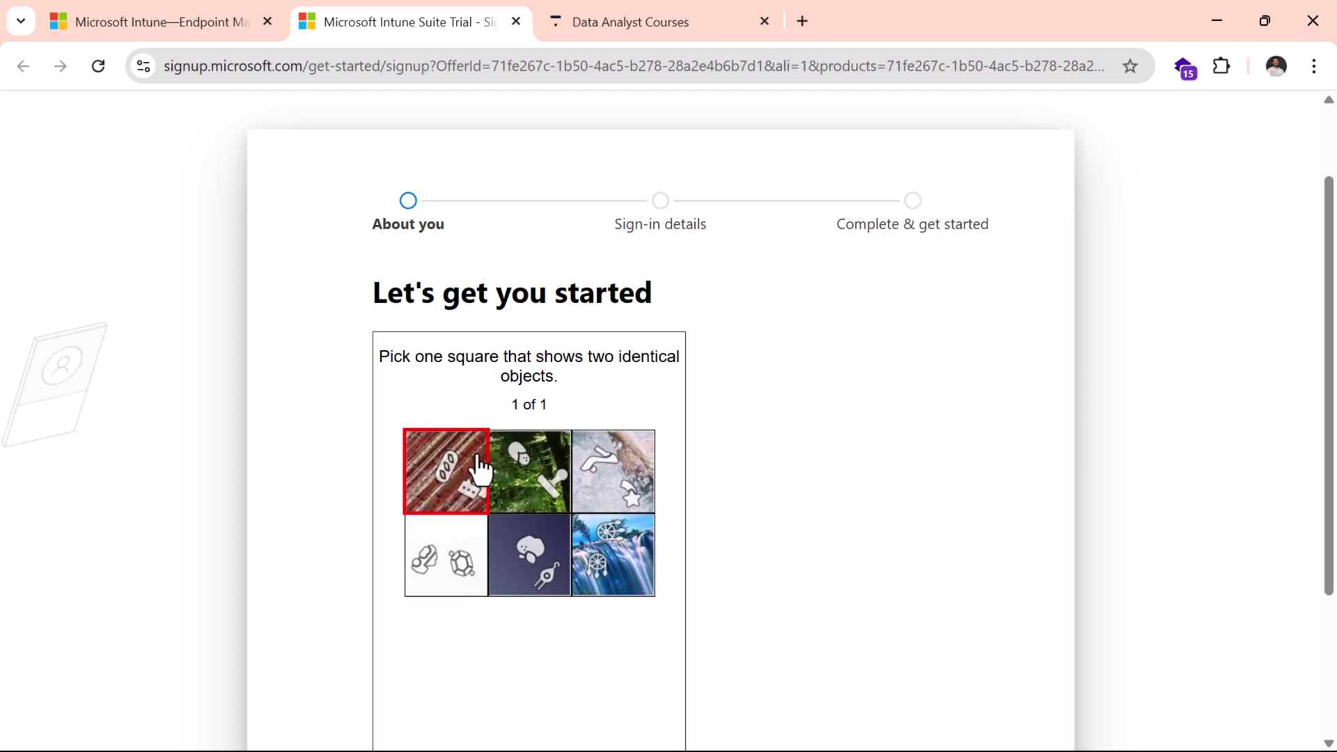
left_click(616, 557)
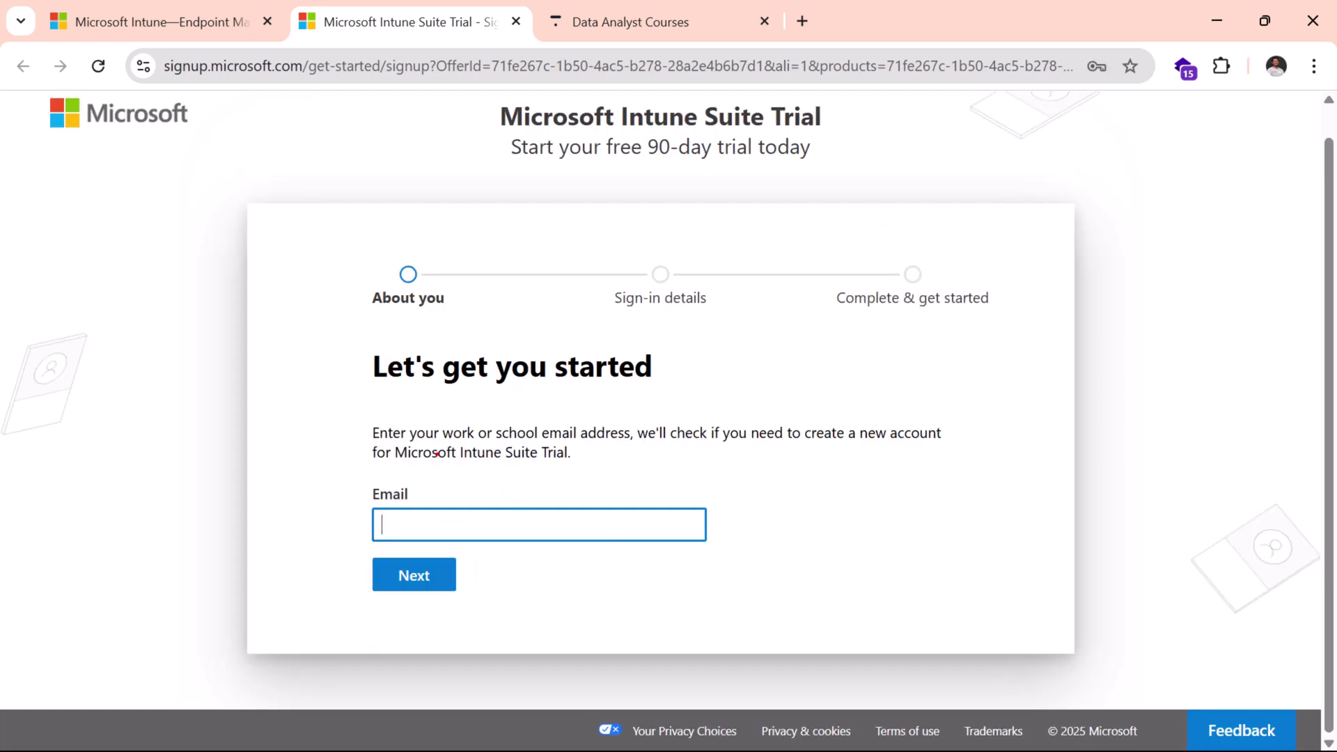
mouse_move(337, 410)
left_mouse_down()
mouse_move(476, 470)
mouse_move(634, 472)
left_mouse_up()
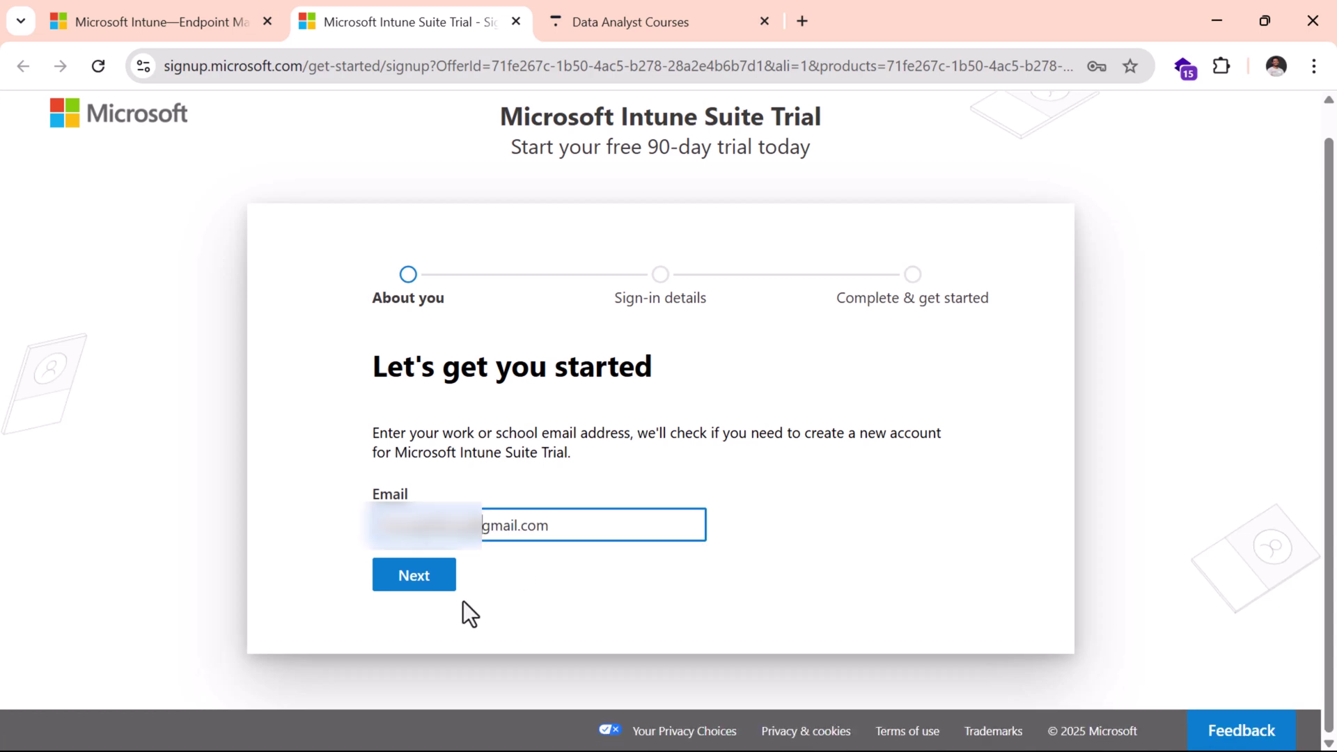
left_click(425, 581)
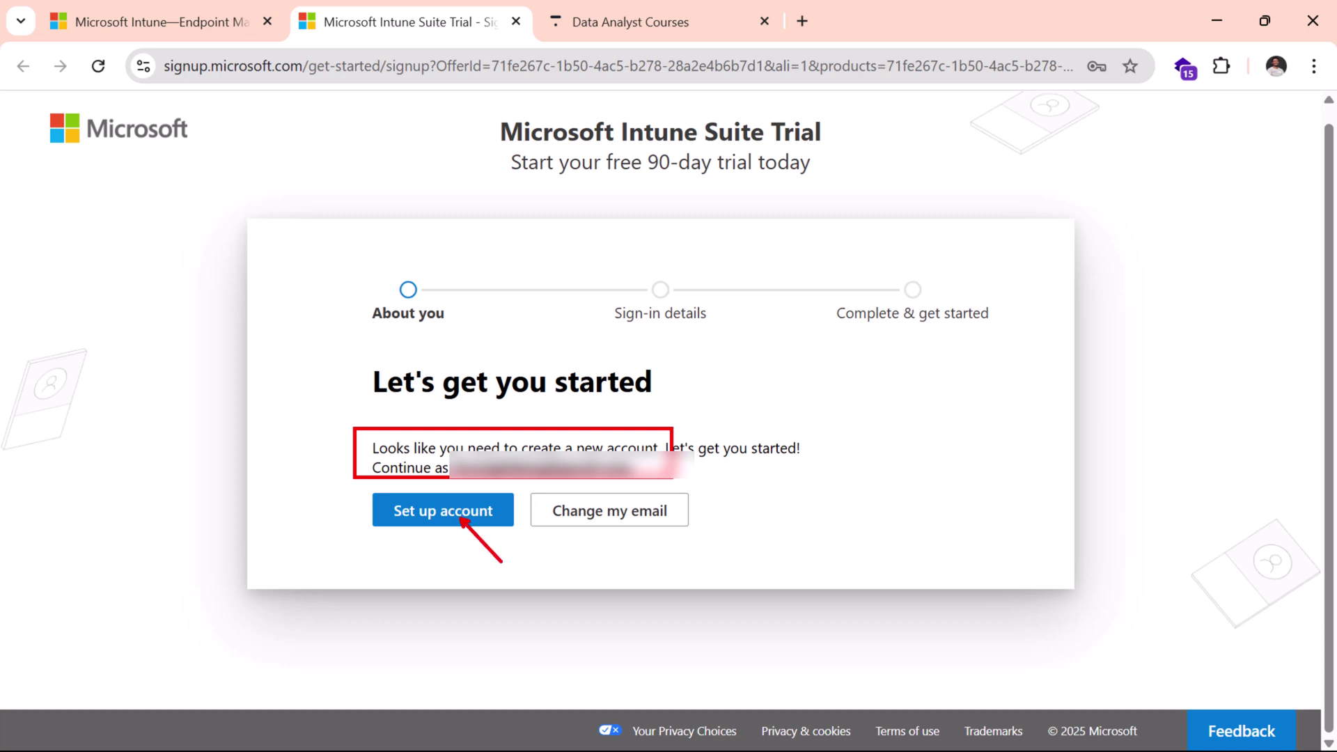
Step: Set up a new account, entering LagosNigeria as the company name, then move to company size
left_click(462, 515)
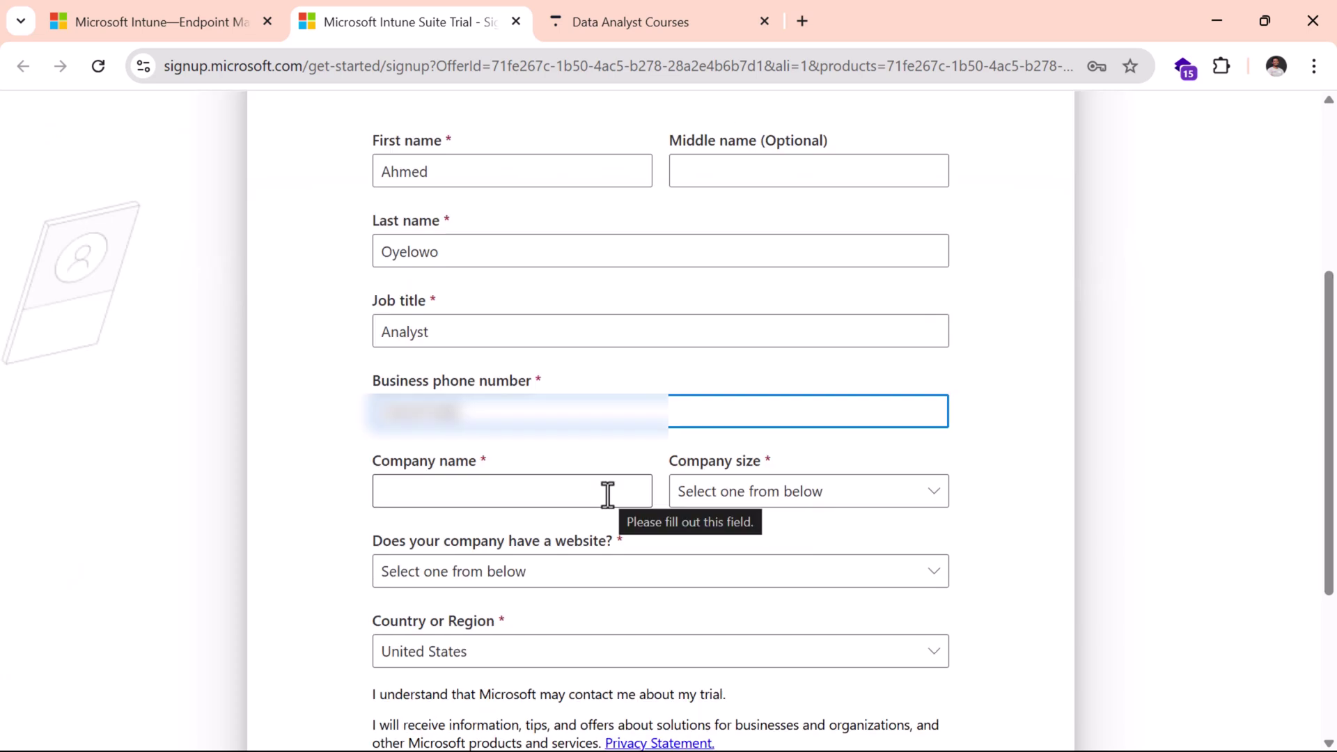
left_click(607, 495)
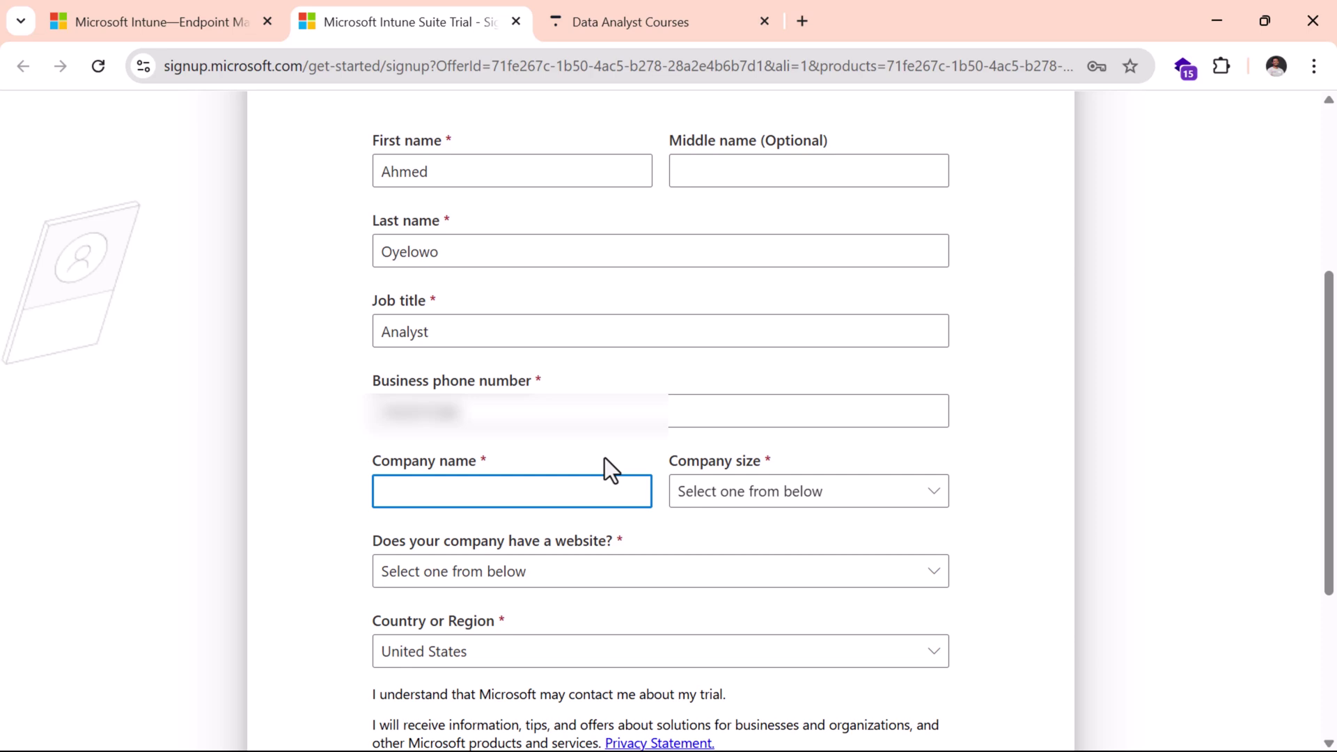
type("LagosNigeria")
key("Tab")
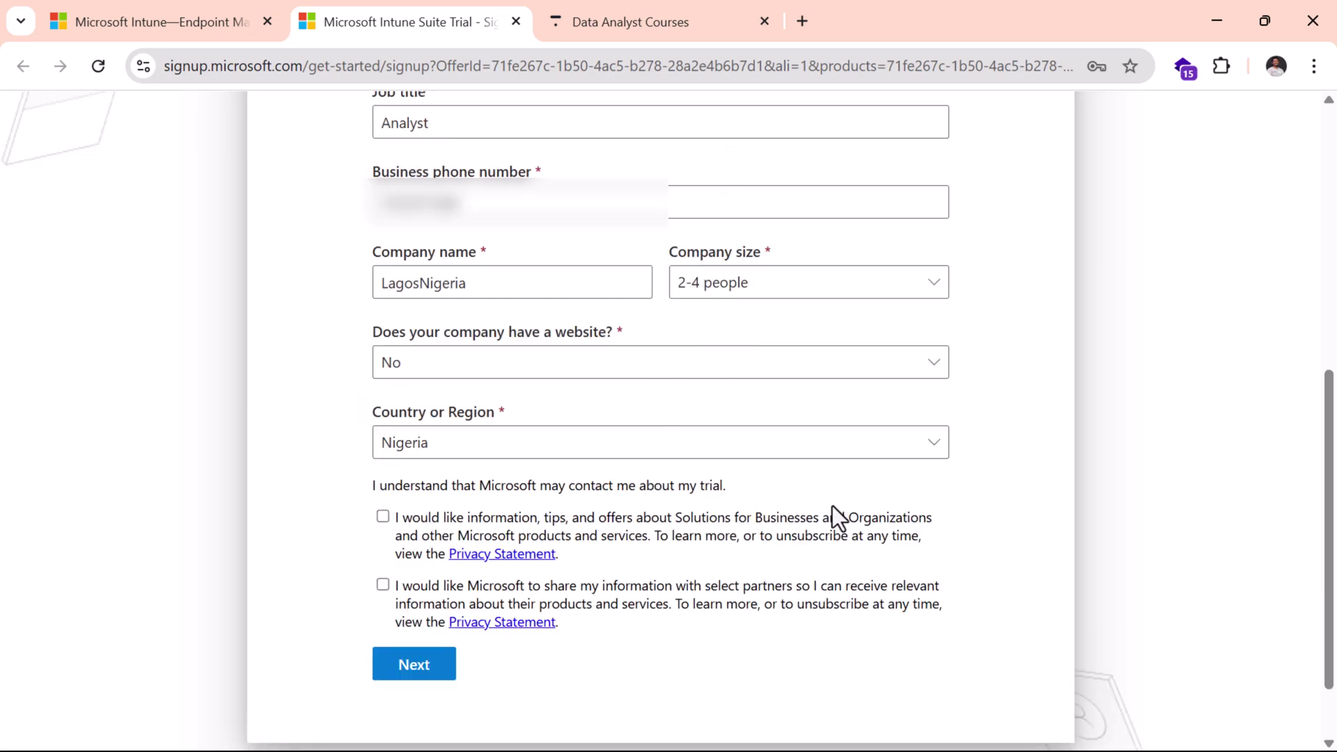
Step: Submit the personal and company details and have a verification code sent by phone call
left_click(411, 666)
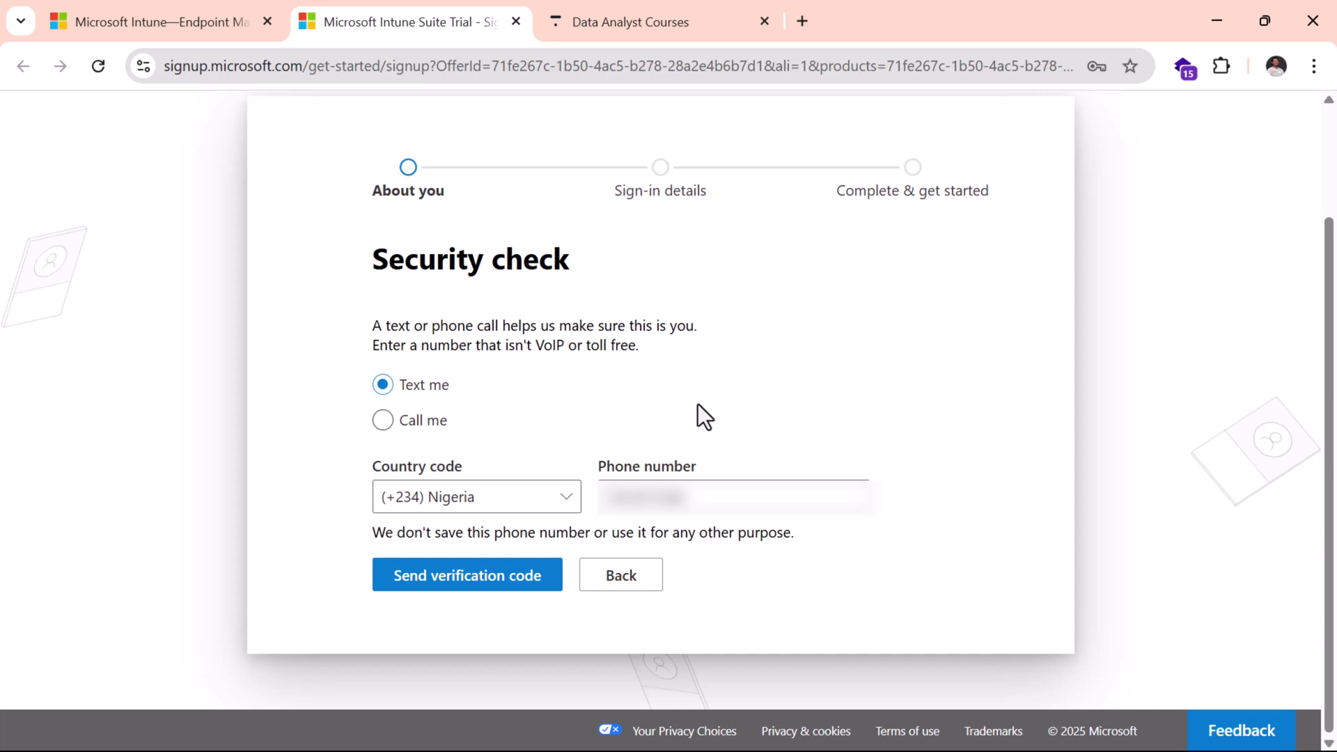
left_click(430, 423)
left_click(471, 588)
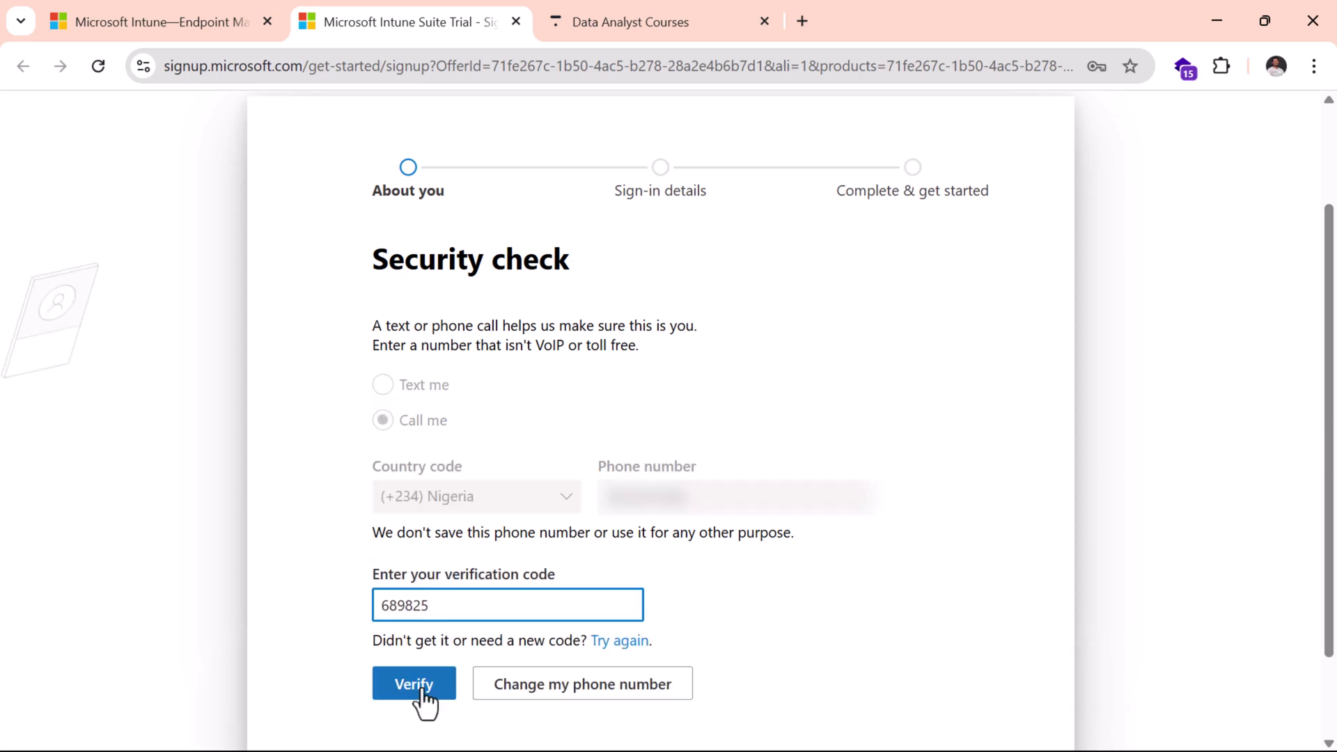
Step: Verify the received code and create the trial account with the shown sign-in details
left_click(421, 688)
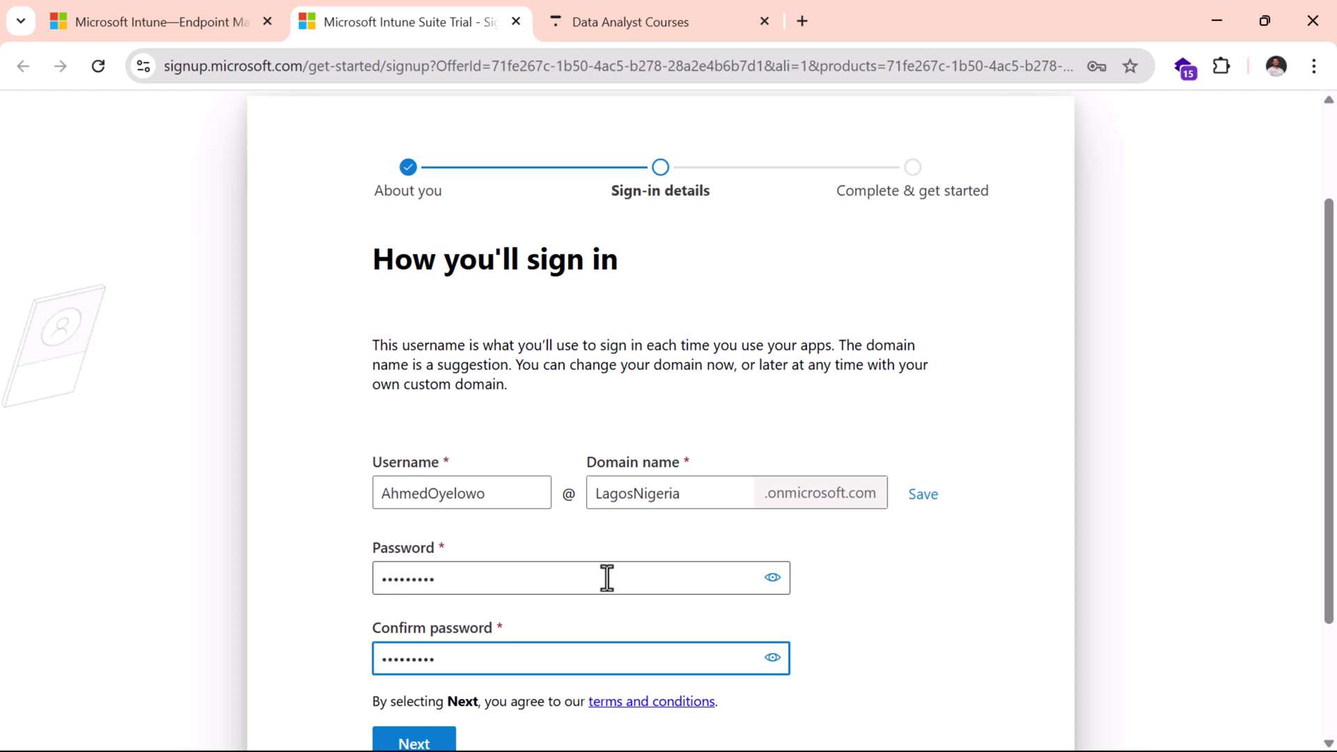
scroll(621, 567, "down", 1)
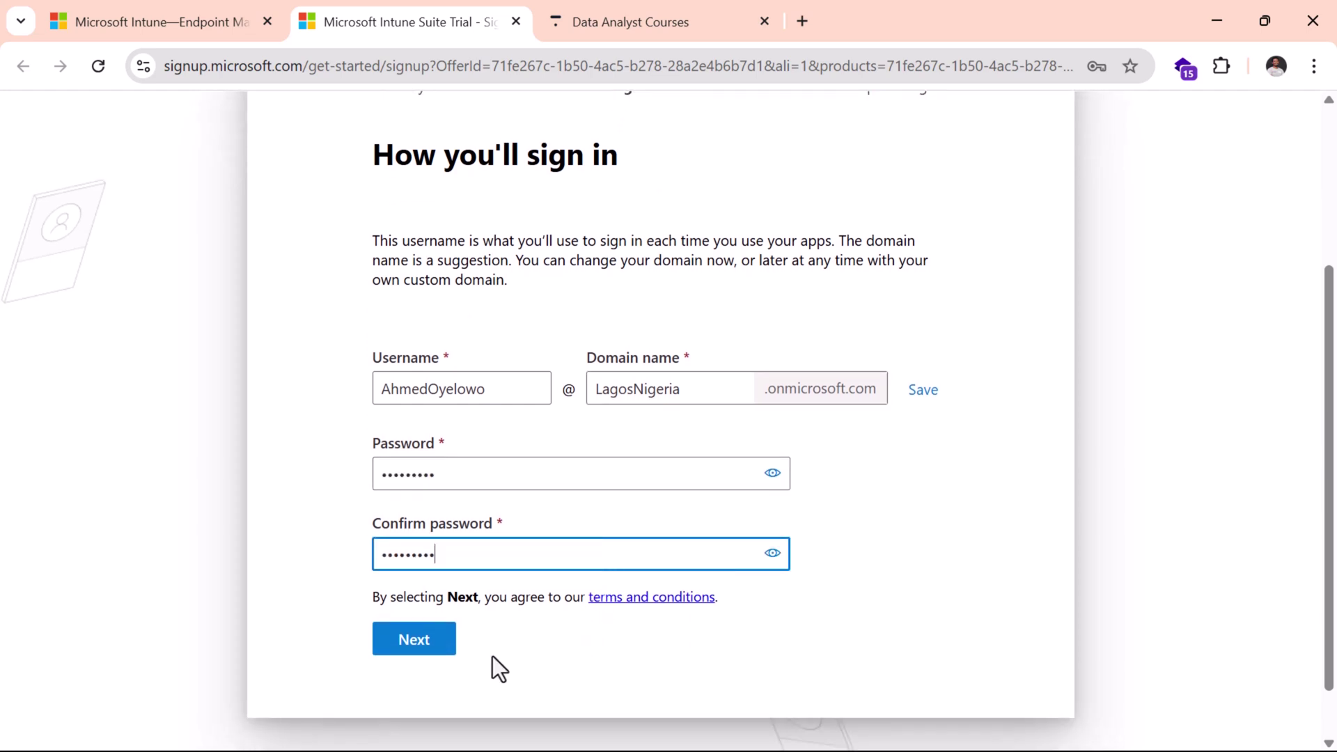
left_click(416, 641)
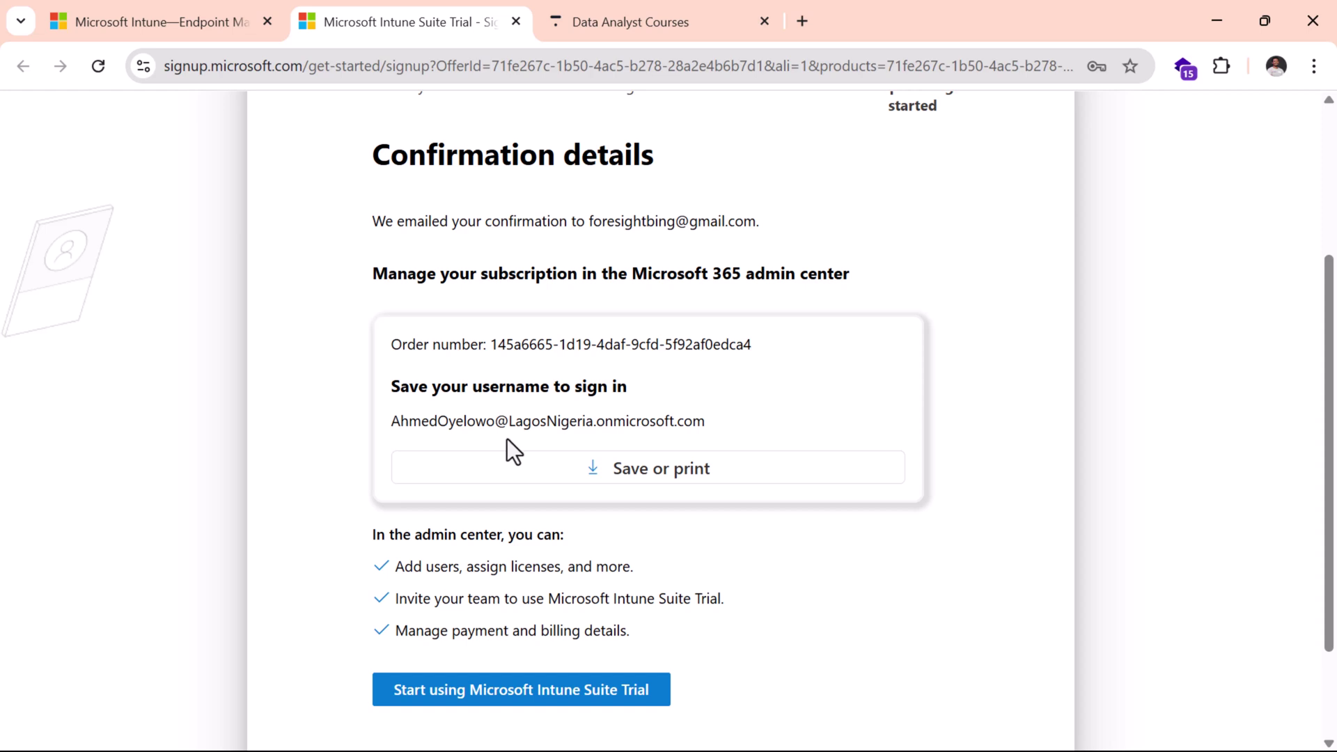
Step: Open the admin center as the new trial account, then start the Fabric free signup with it
left_click(519, 698)
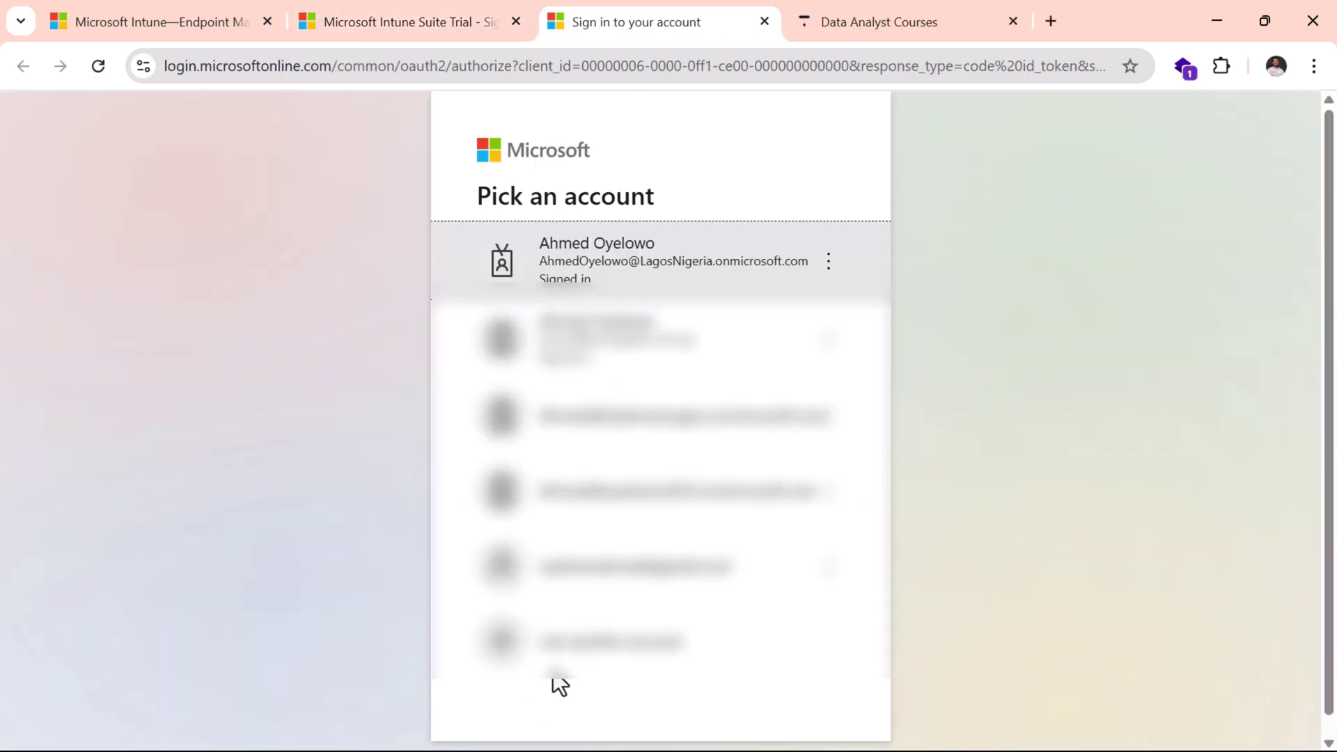
left_click(671, 271)
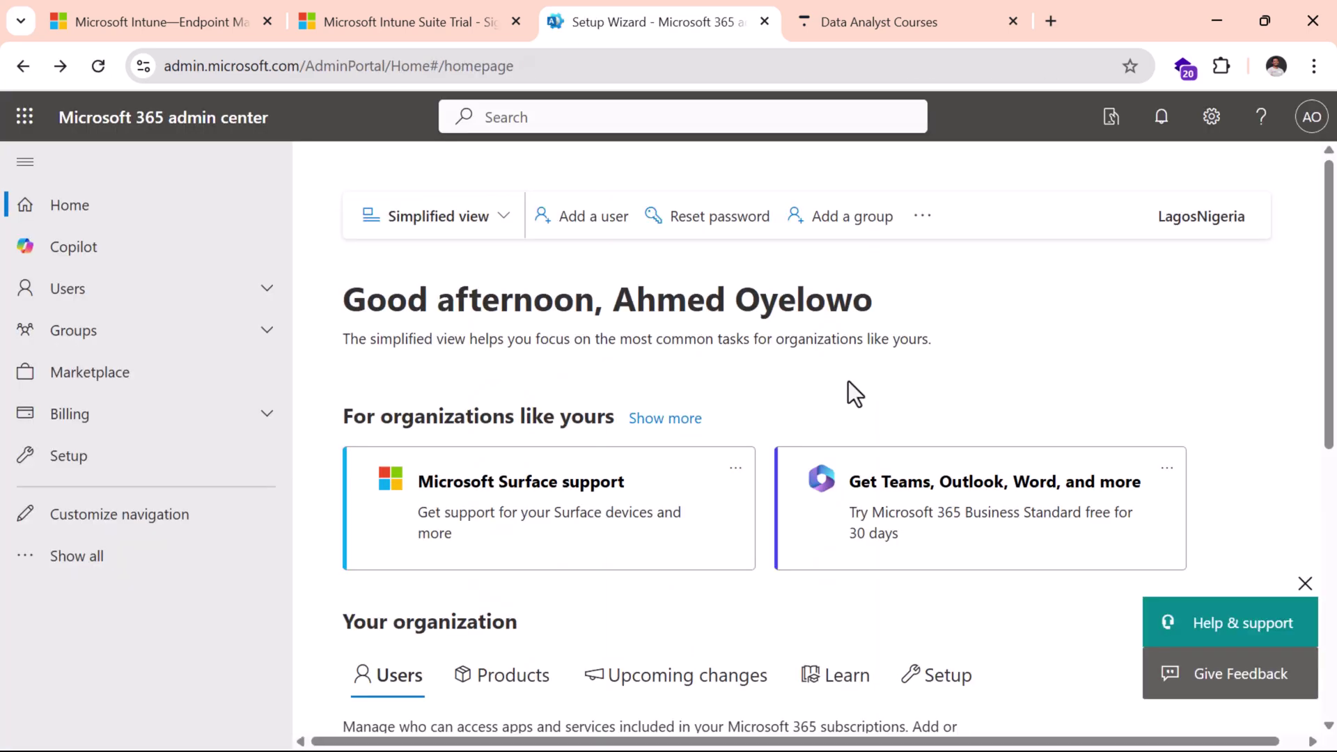
left_click(1051, 22)
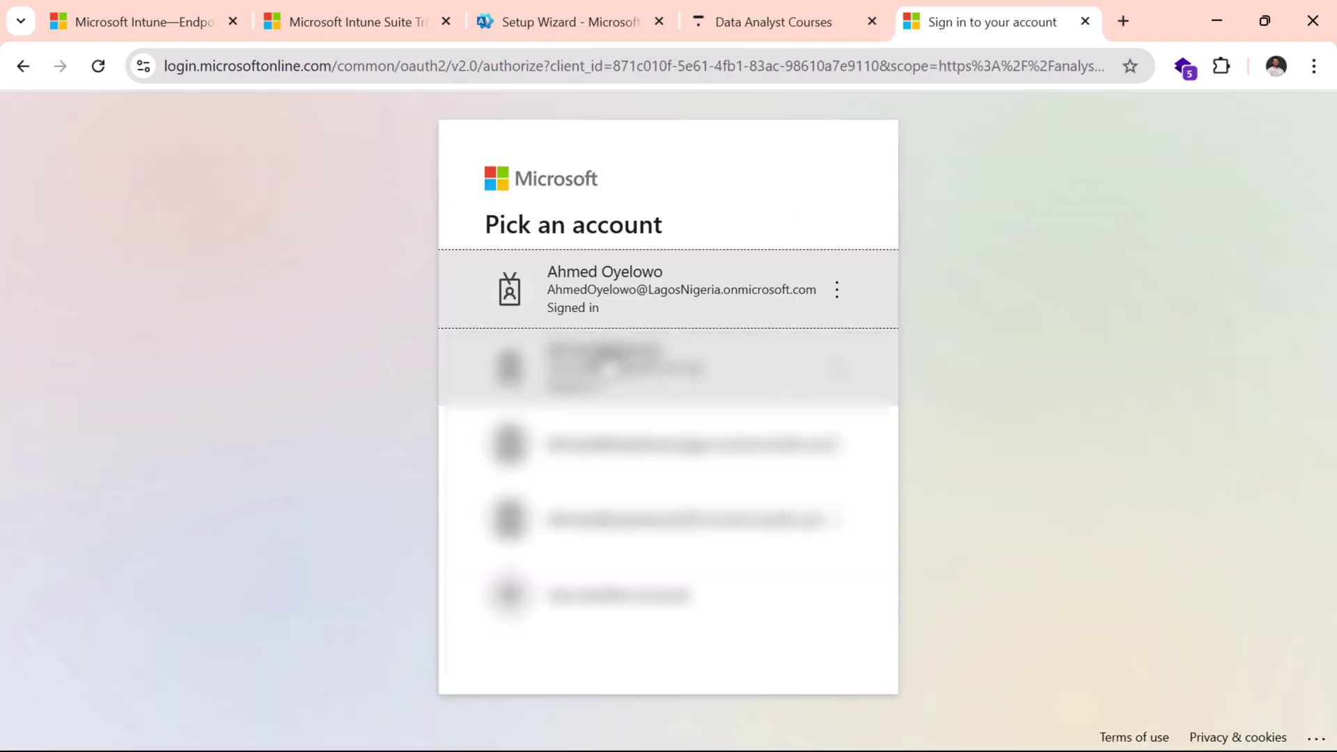
left_click(611, 298)
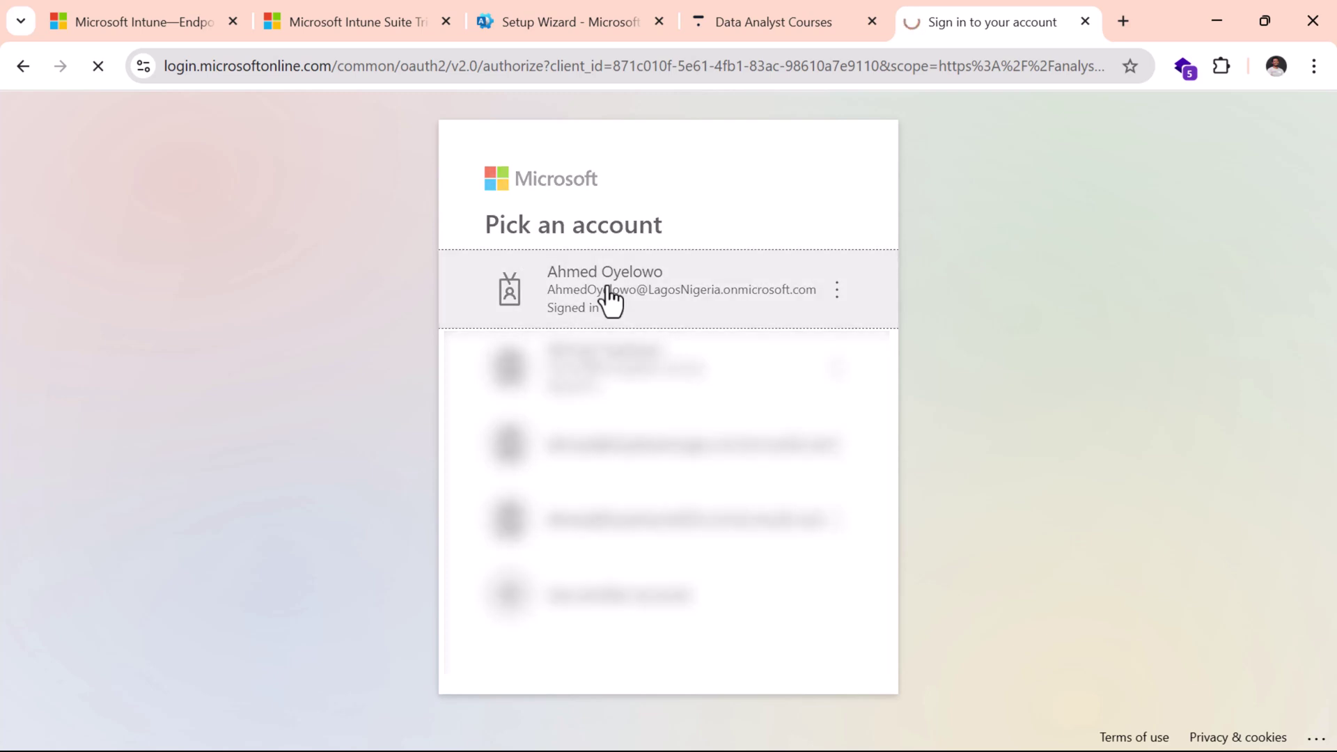
Step: Pass the robot verification by picking the square with two identical objects
scroll(825, 343, "down", 1)
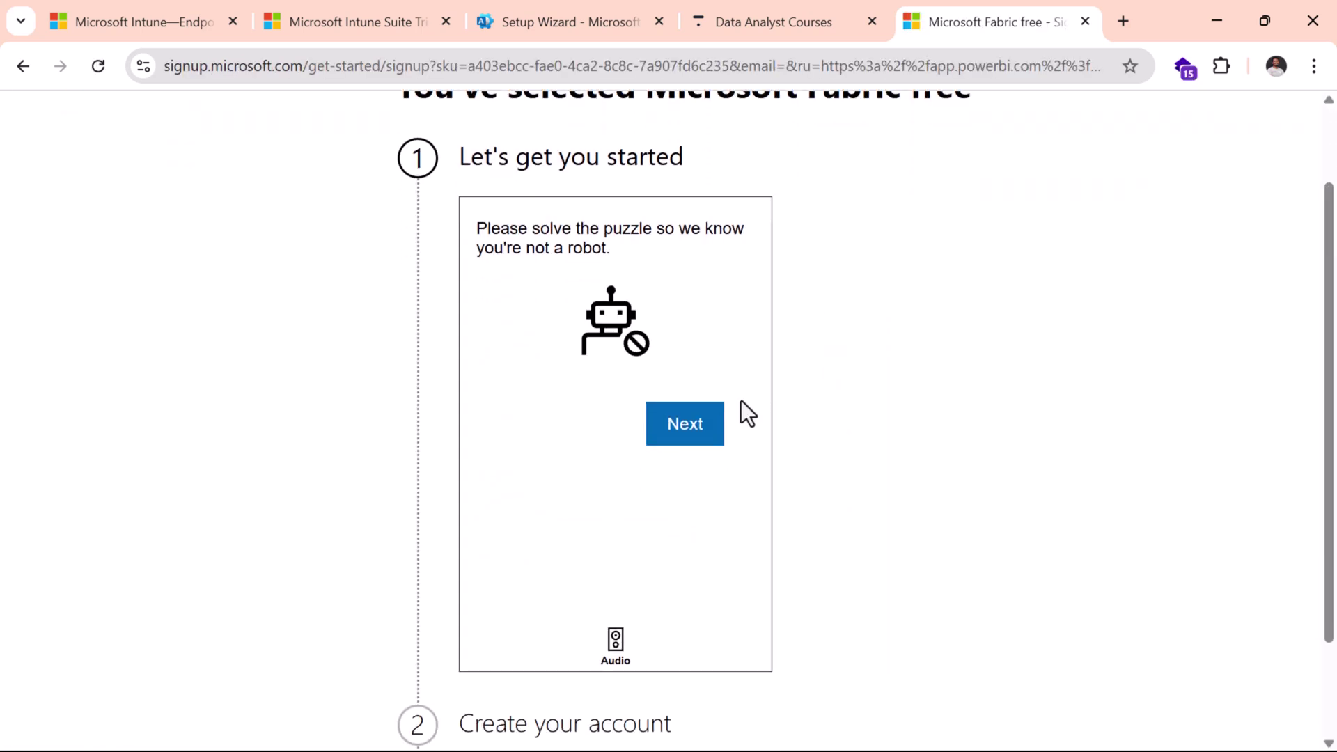
left_click(685, 425)
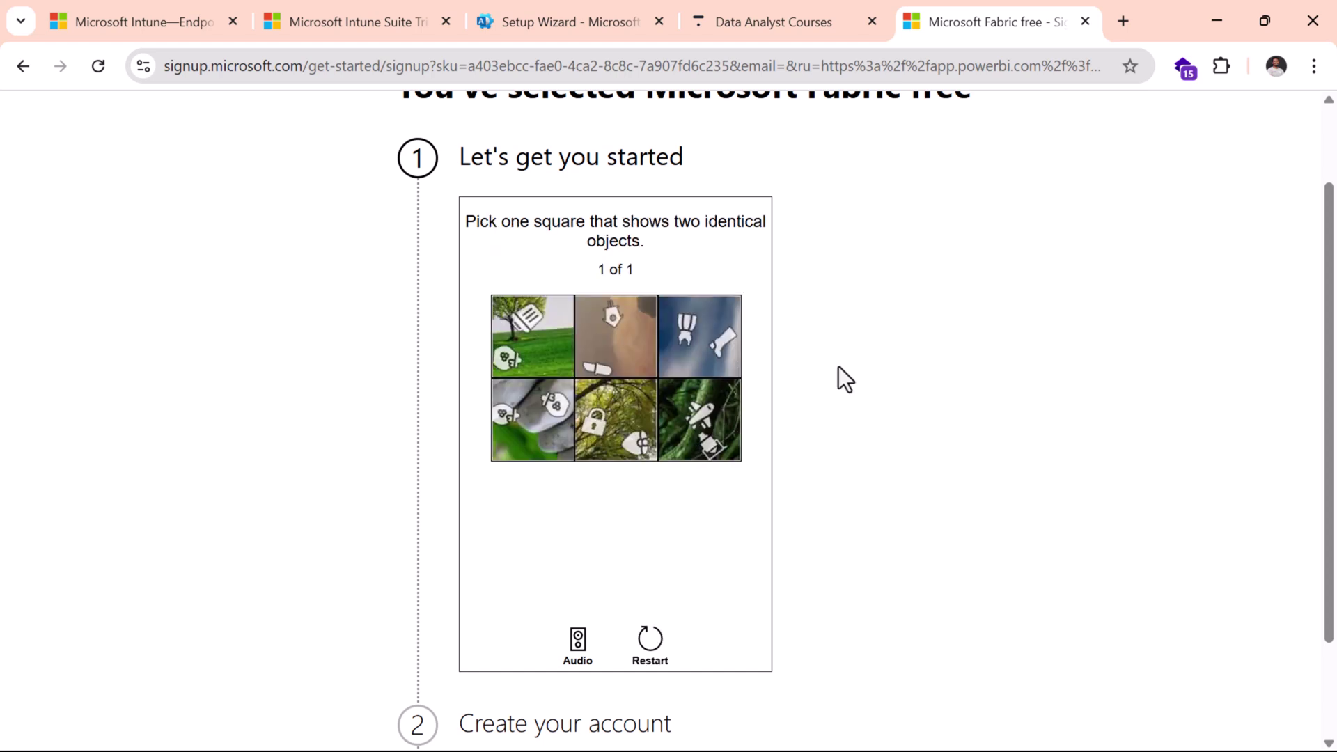
left_click(528, 418)
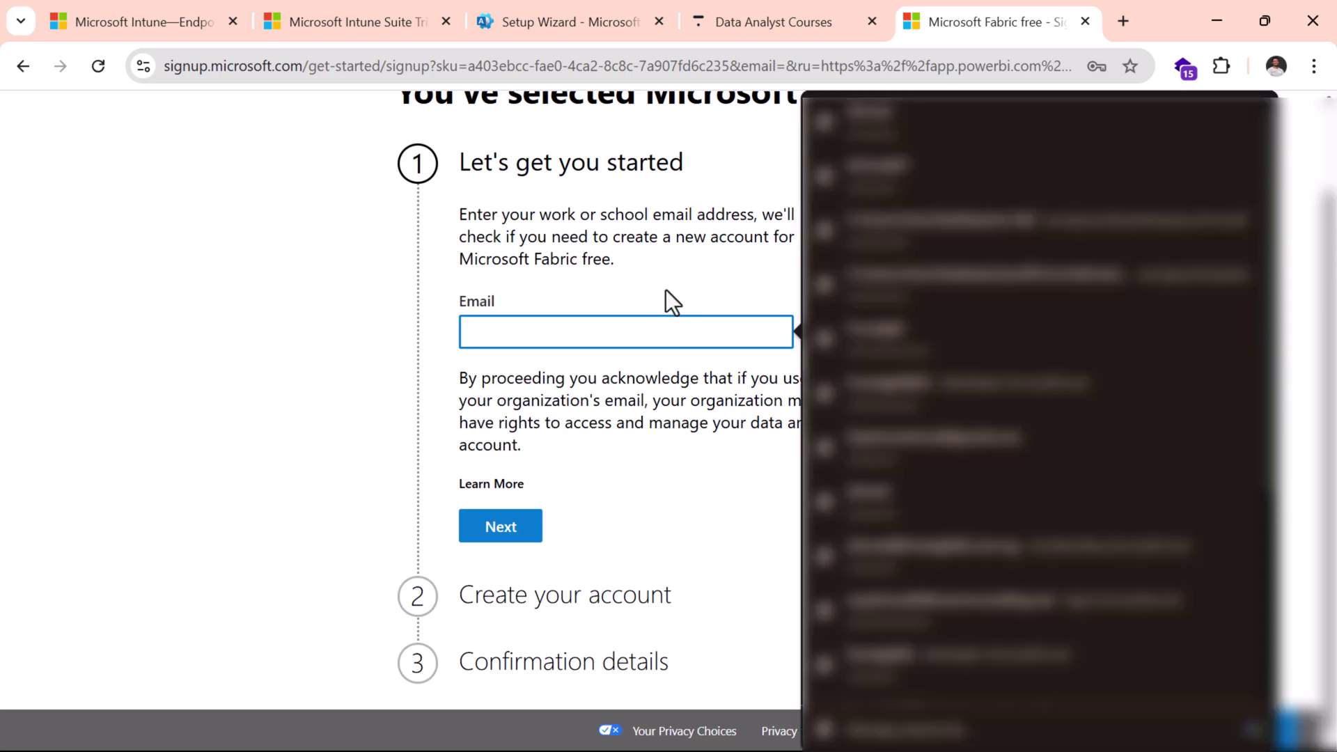
left_click(665, 291)
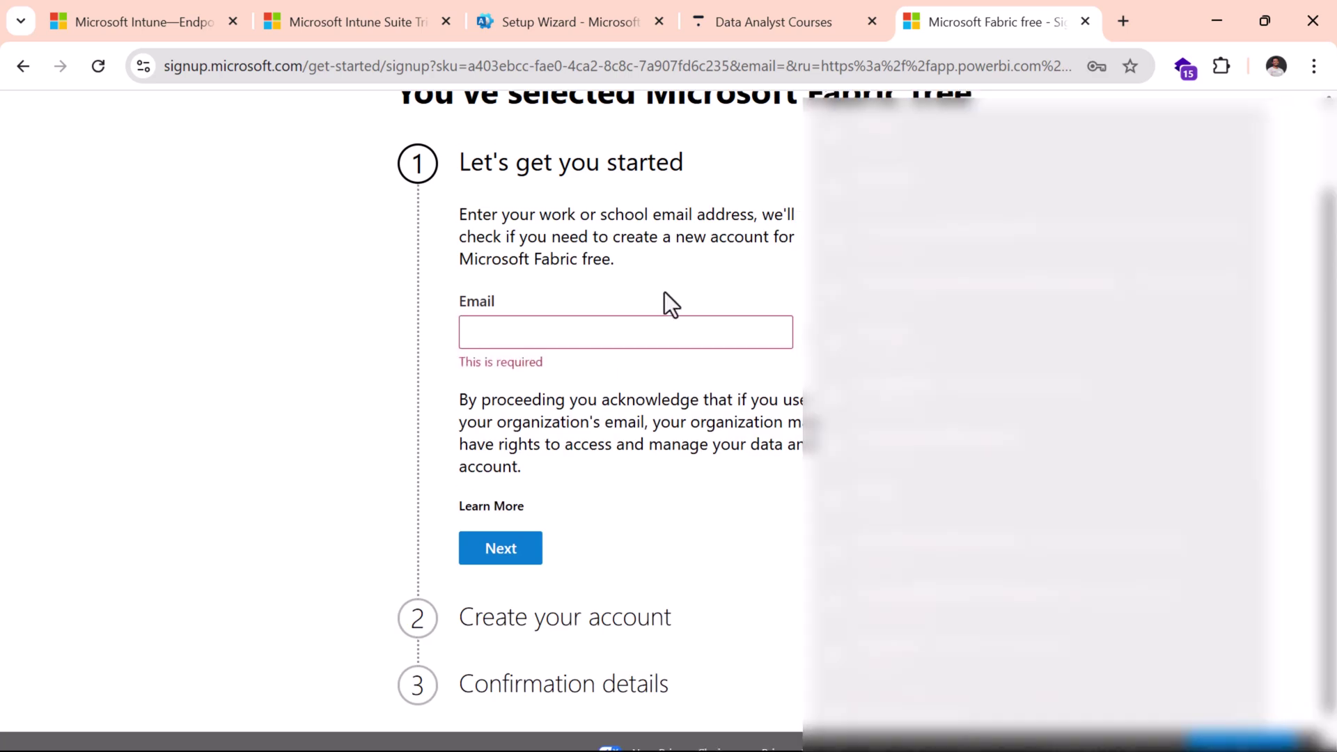
Step: Enter the trial account's work email and submit it for the account check
left_click(649, 345)
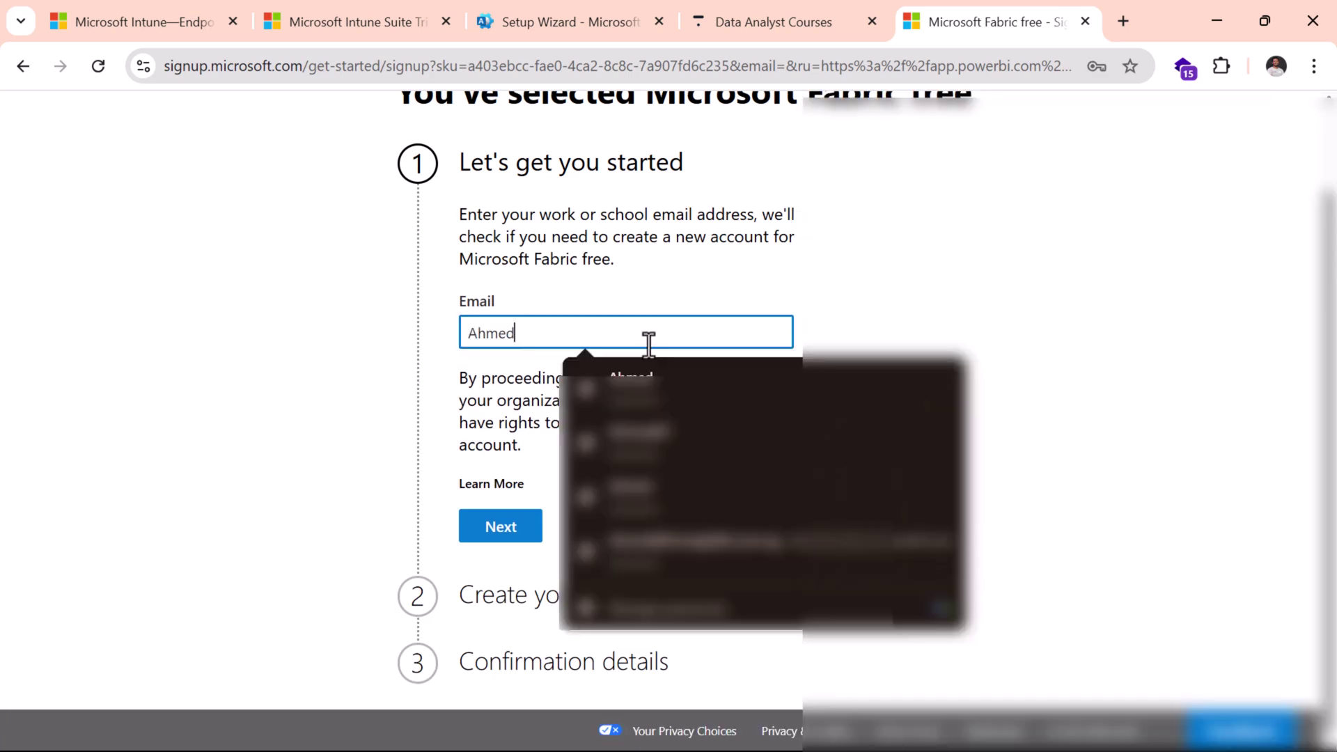
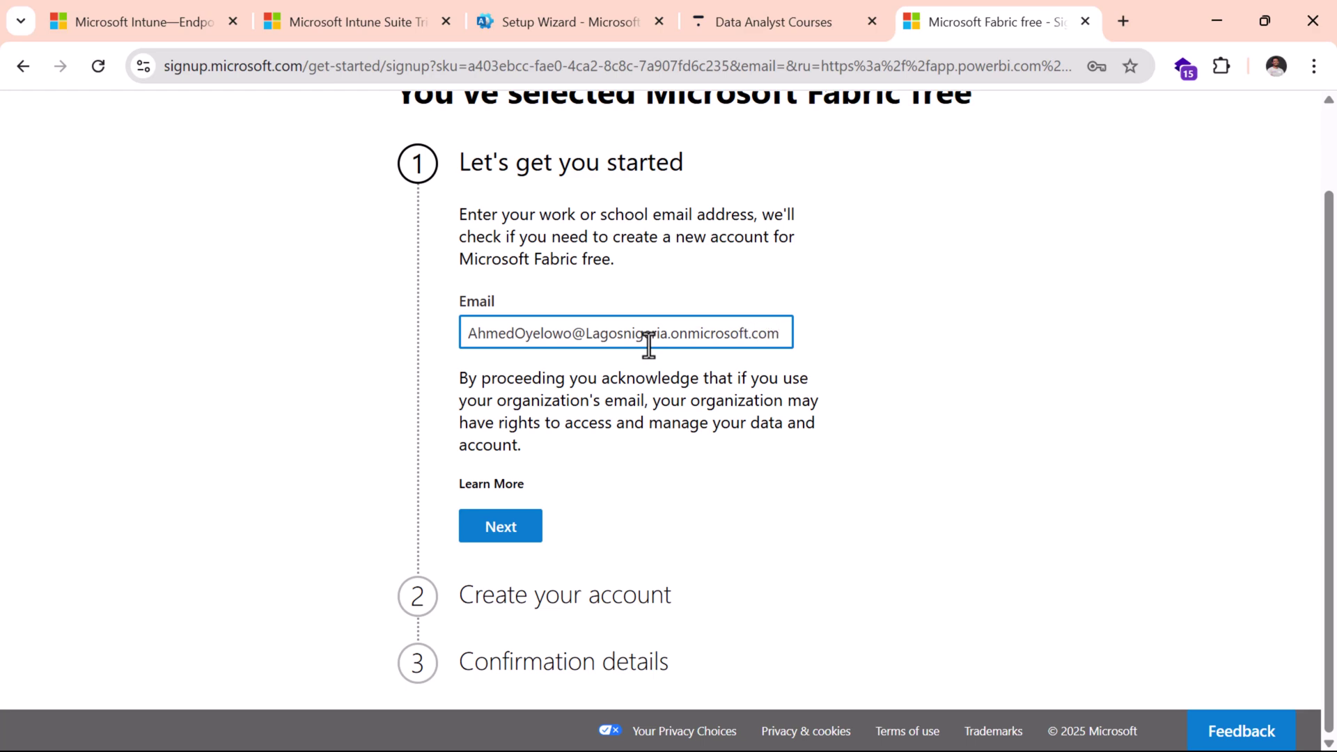
left_click(517, 526)
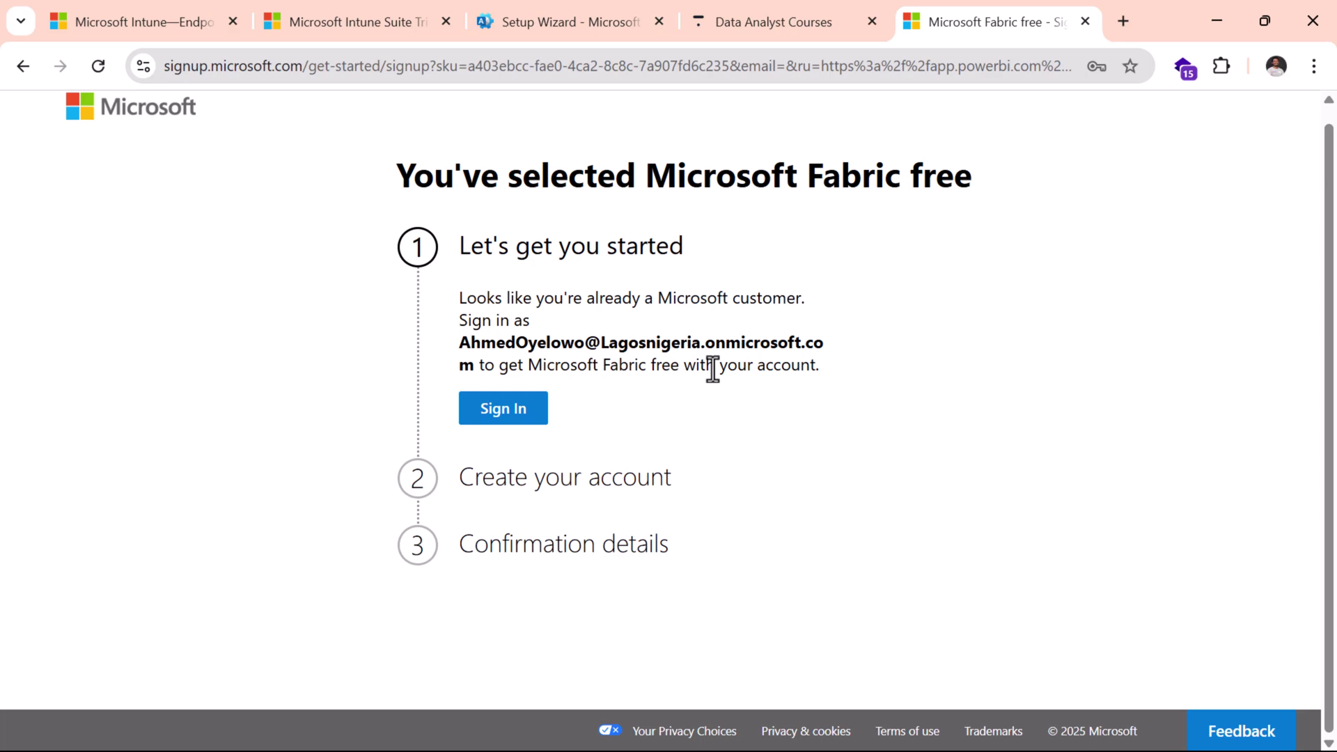
Step: Sign in, choose Nigeria as country, submit the details with job title Analyst, and launch Microsoft Fabric
left_click(509, 431)
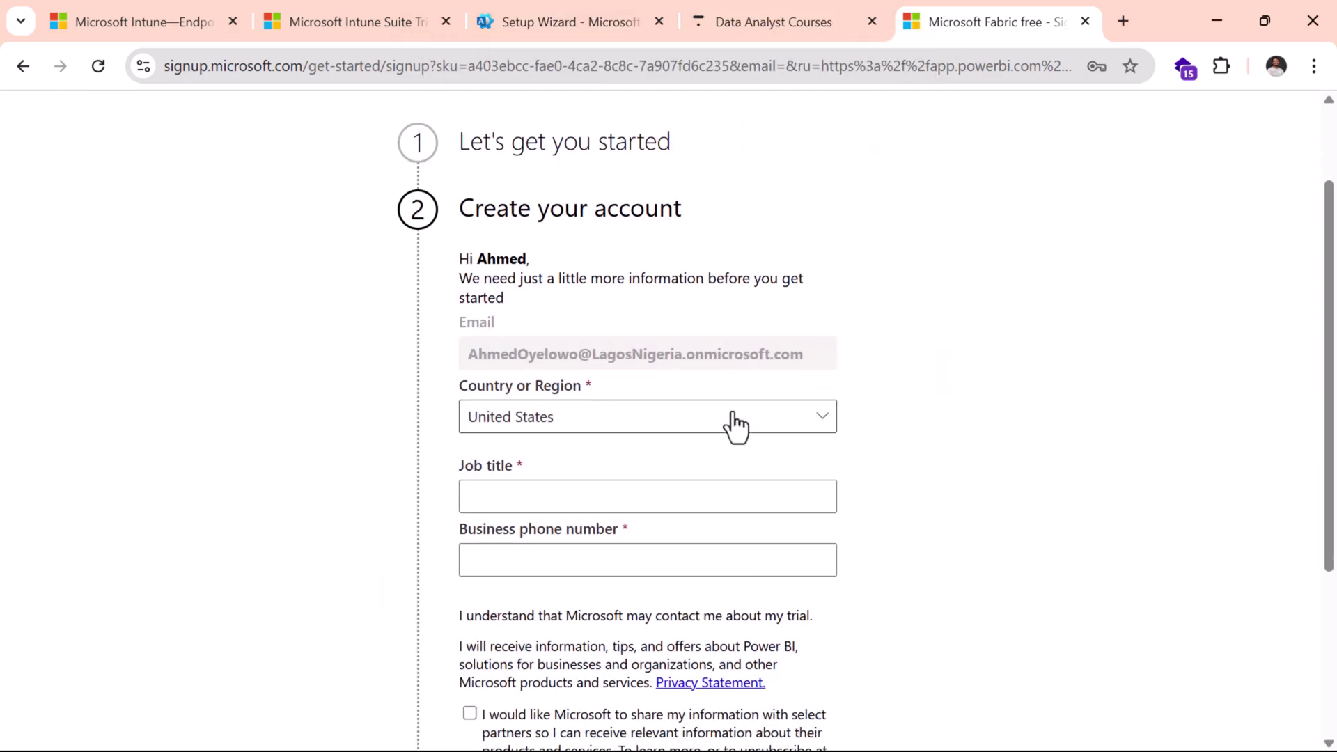
left_click(735, 425)
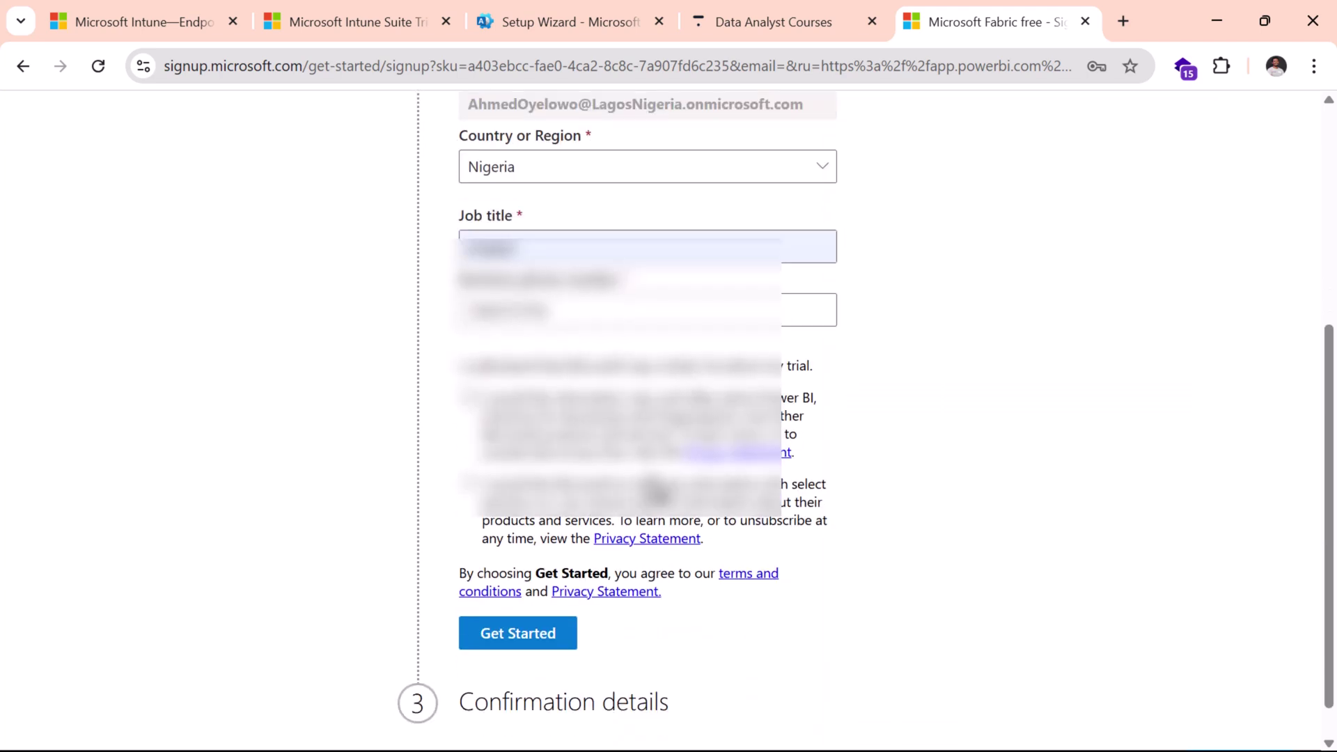
scroll(597, 541, "down", 1)
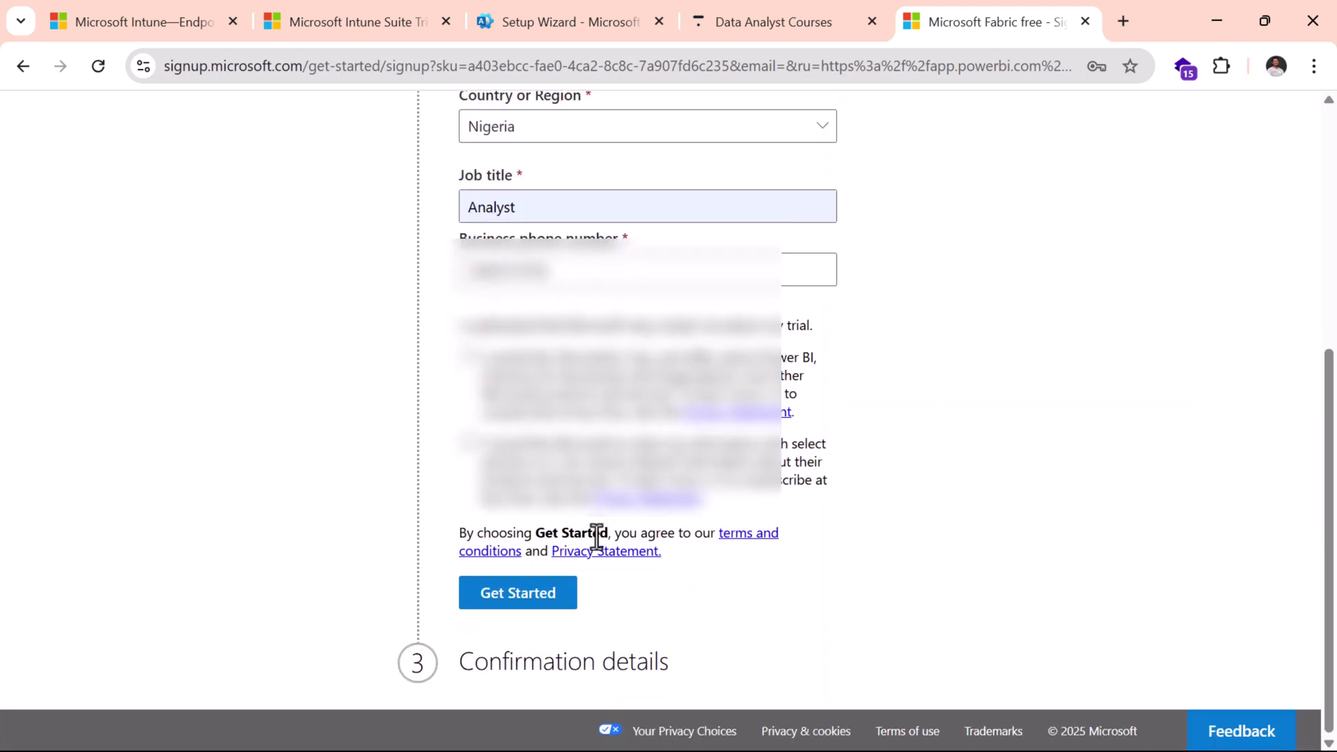
left_click(531, 596)
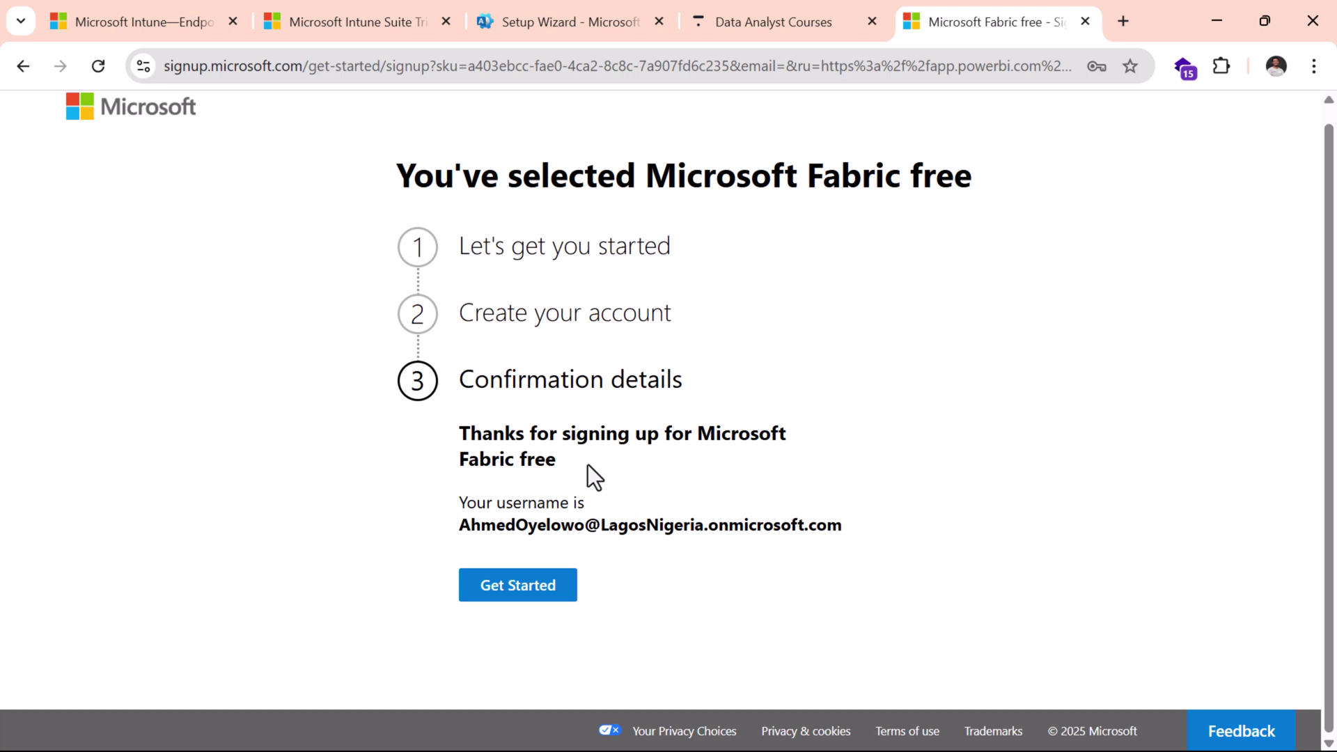
left_click(507, 594)
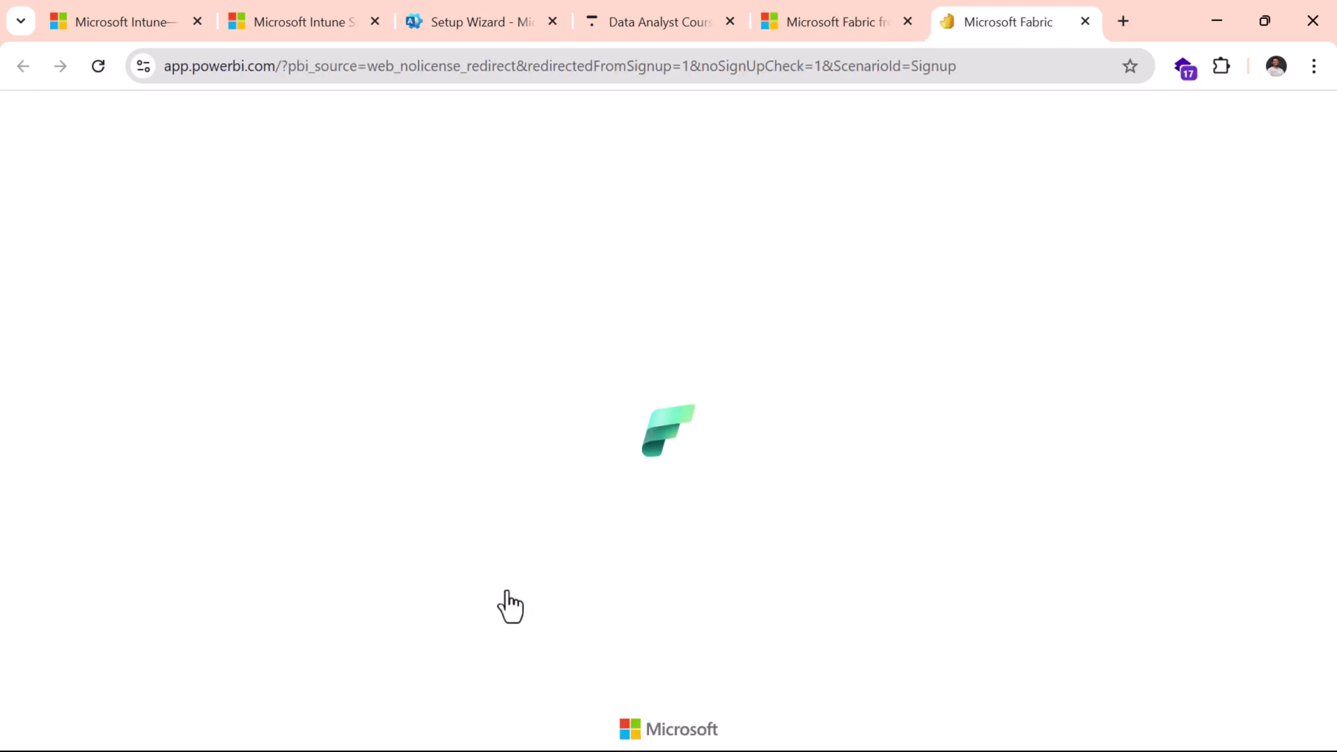